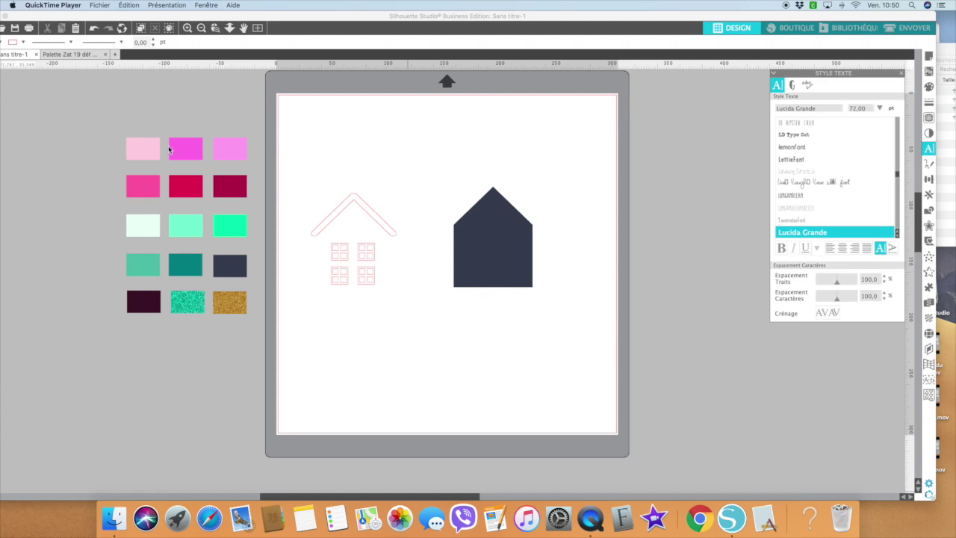
Step: View the table of contents in the Silhouette Studio user manual PDF and close the manual
click(234, 5)
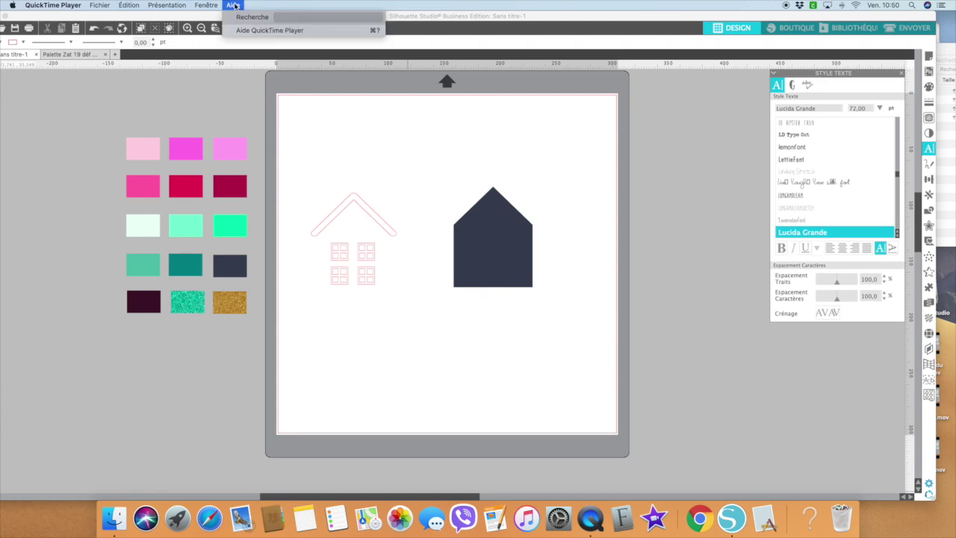
click(216, 97)
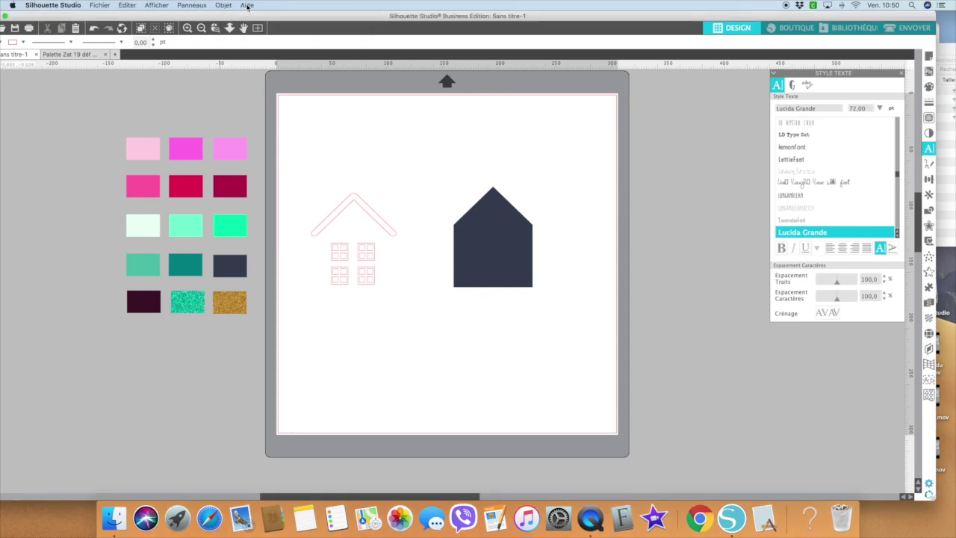
click(246, 5)
click(258, 32)
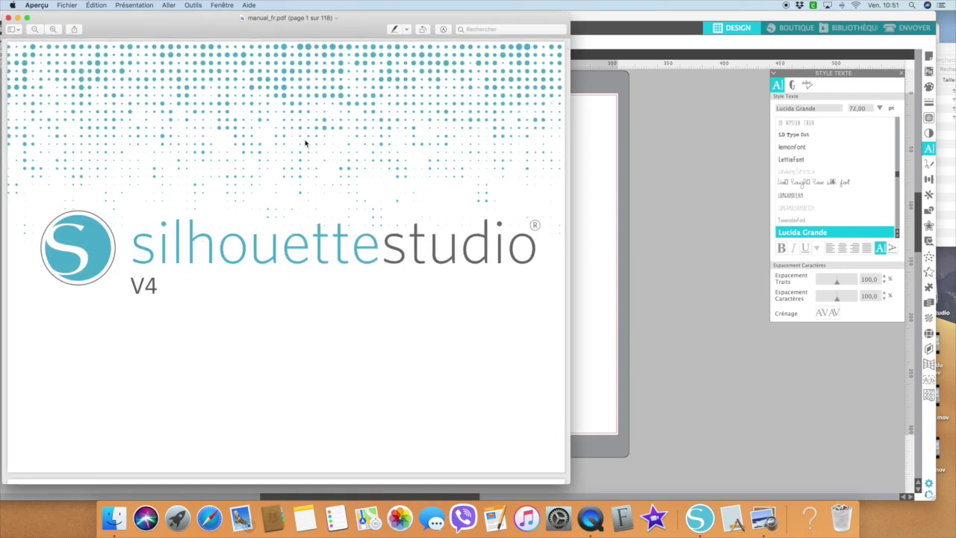
scroll(315, 306, down, 10)
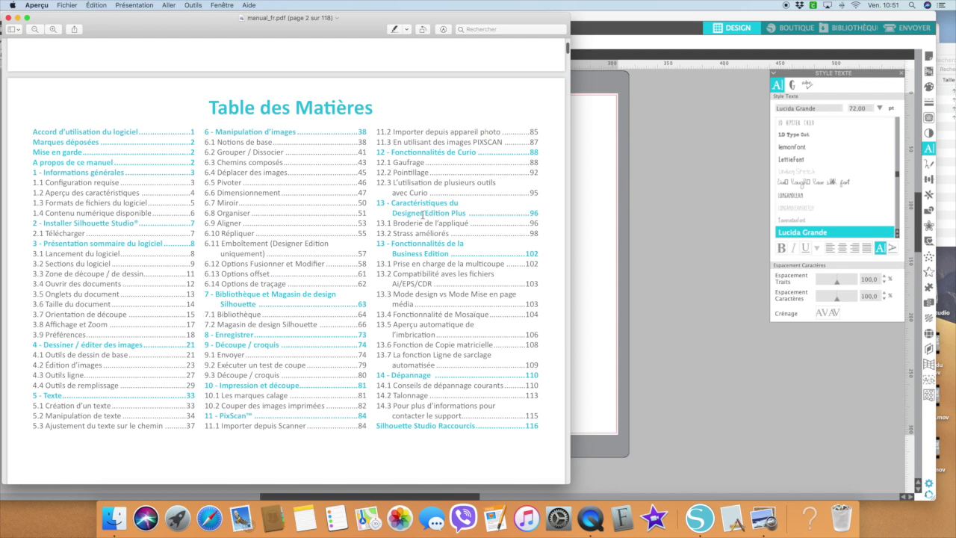
click(9, 19)
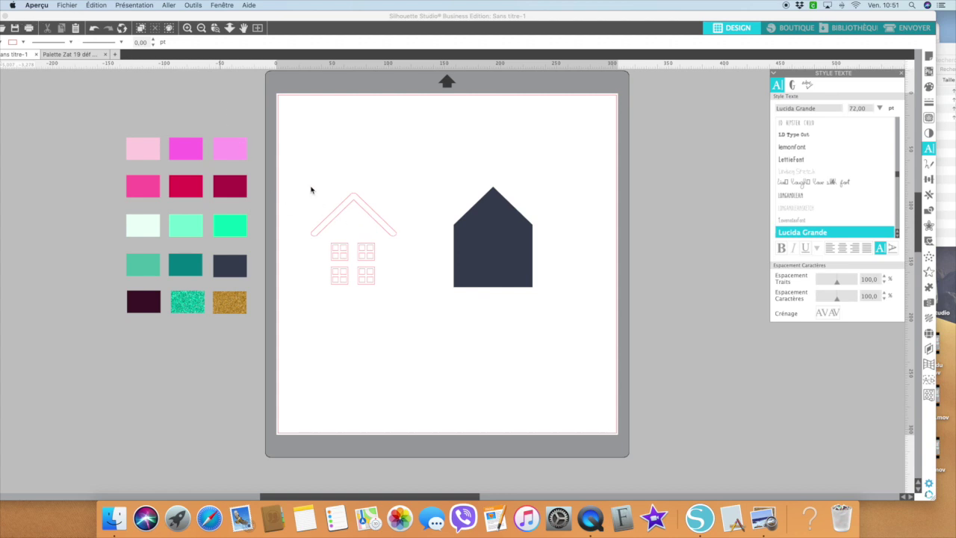
Step: Fill the roof outline and four windows with the gold glitter swatch sampled from the colour palette
click(292, 157)
drag(291, 157, 381, 330)
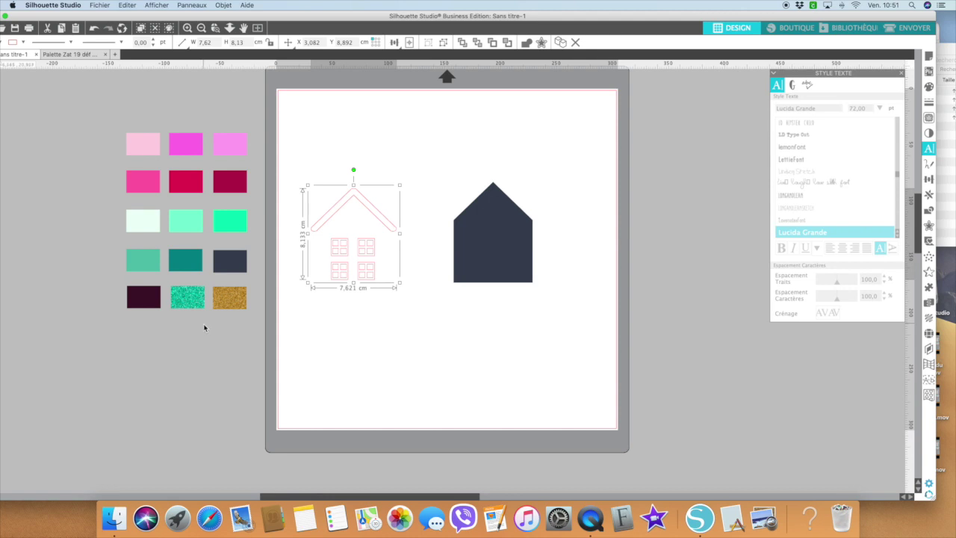
scroll(204, 327, down, 1)
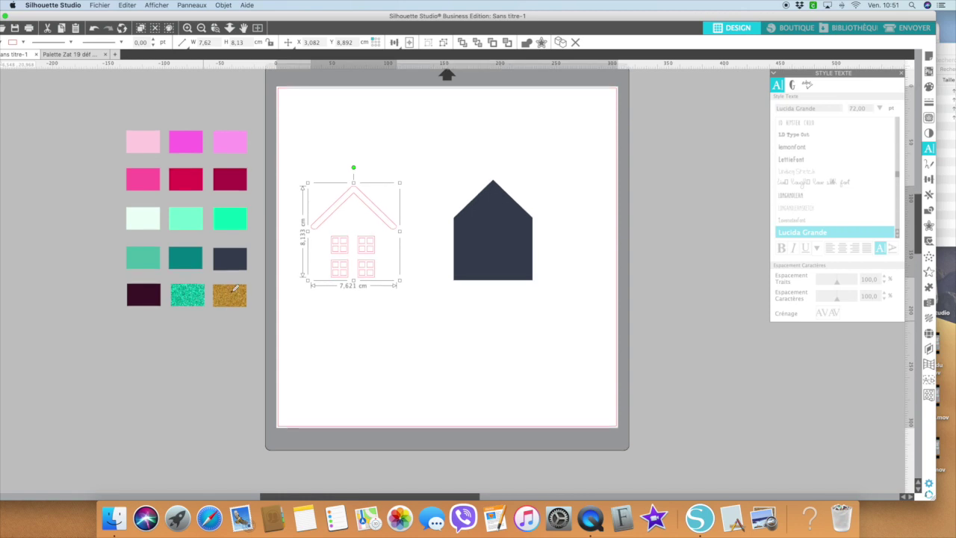
click(231, 297)
right_click(228, 302)
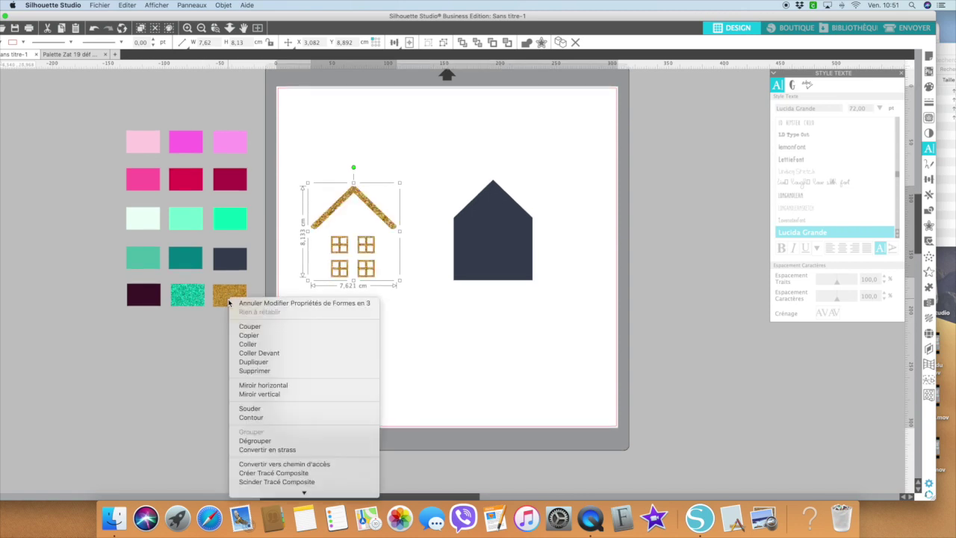
click(412, 332)
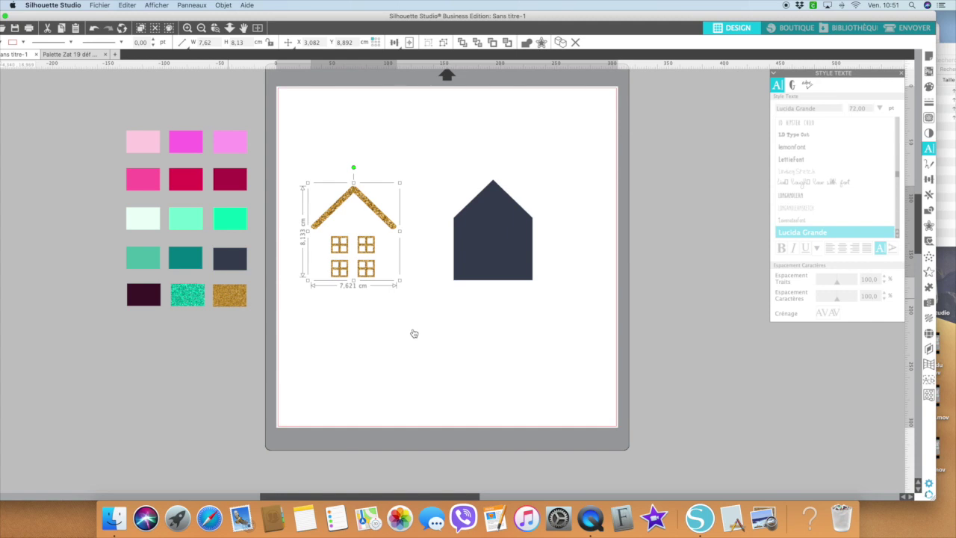
scroll(414, 333, up, 2)
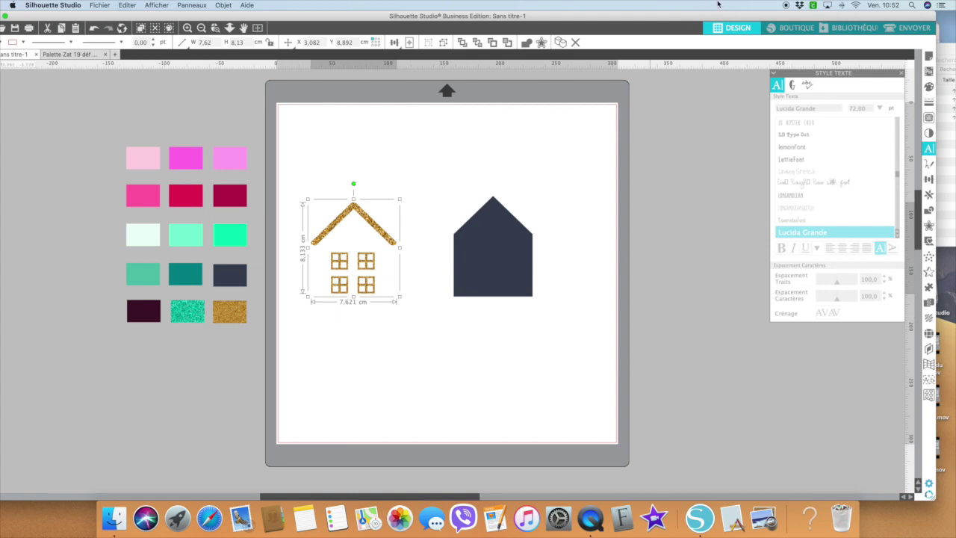
Step: Uncover the PP paillettes folder behind the design window and open the library with its folder list in view
drag(746, 17, 508, 10)
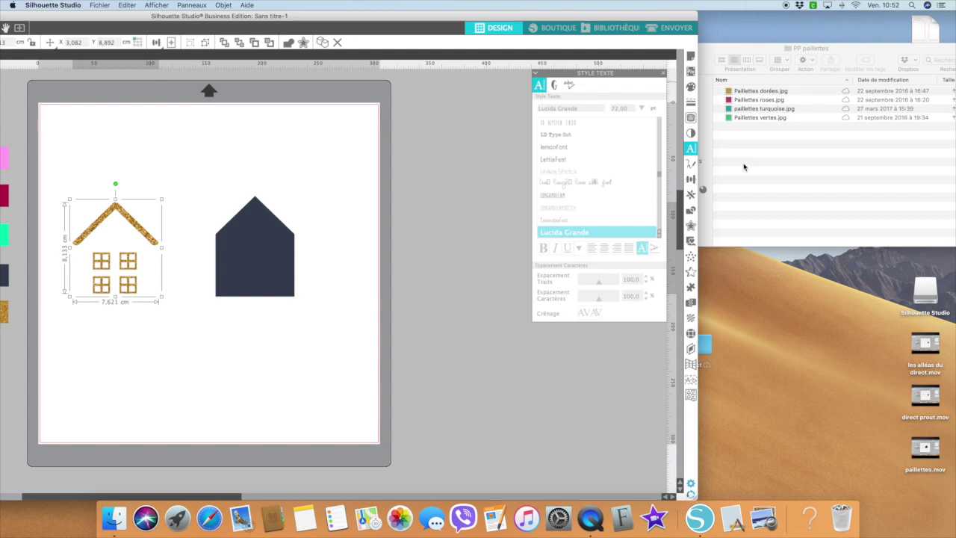
click(628, 31)
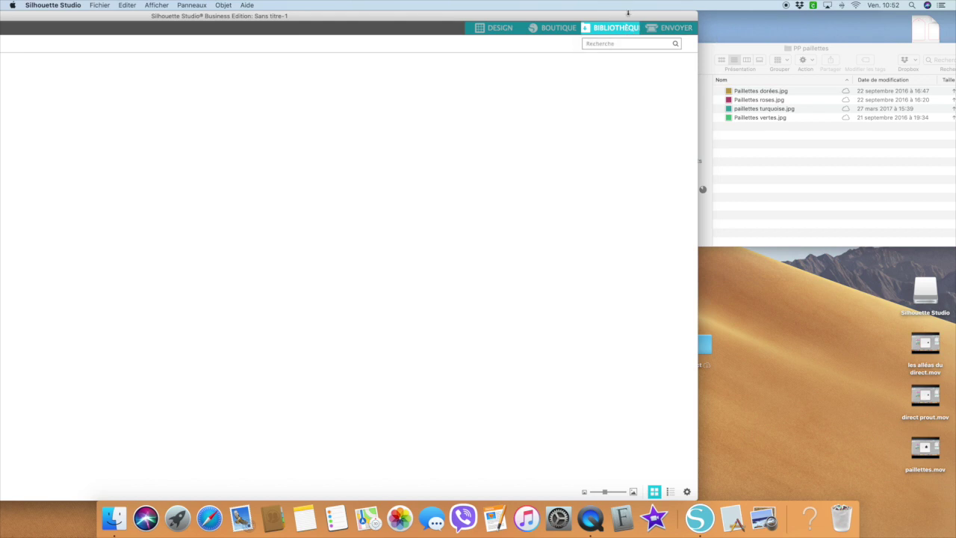
double_click(651, 13)
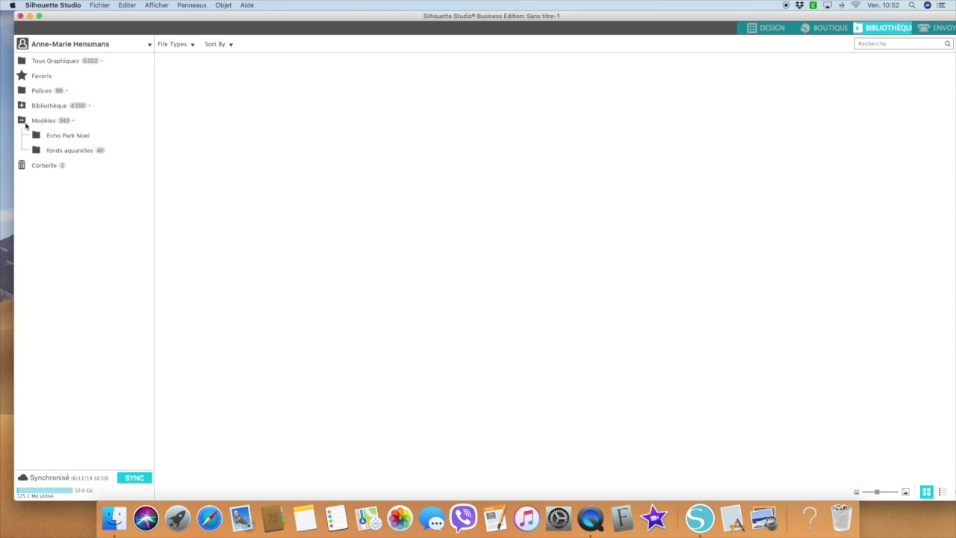
Step: Create a new folder named paillettes under Modèles in the library
right_click(49, 124)
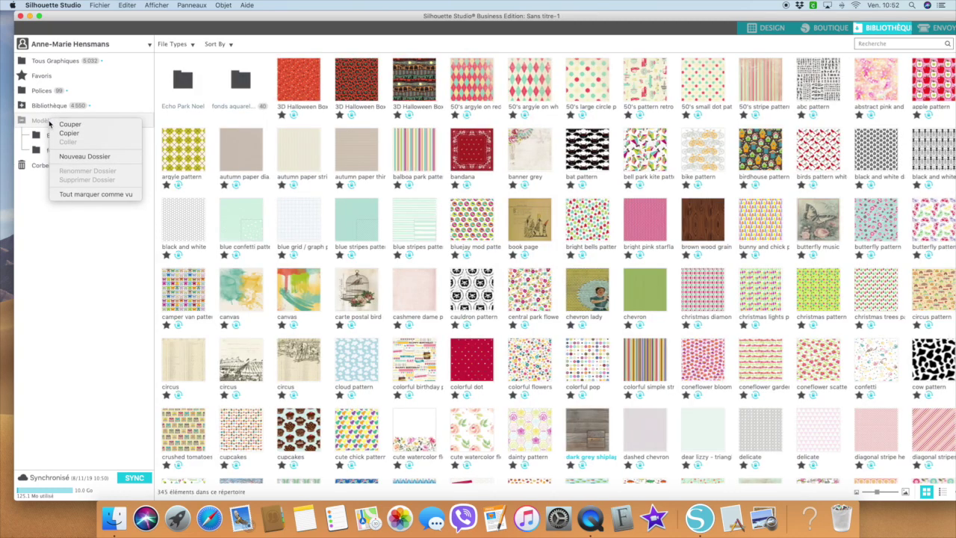
click(84, 156)
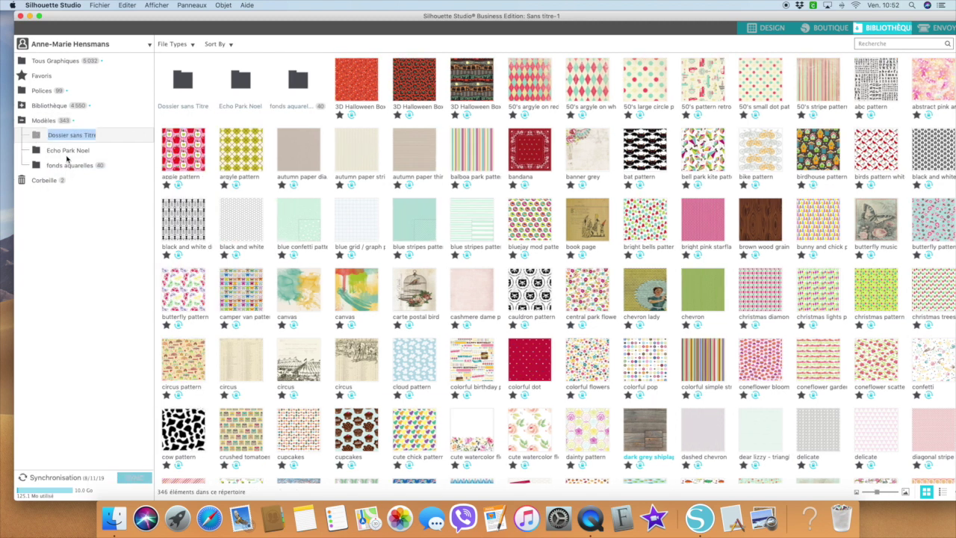
click(68, 135)
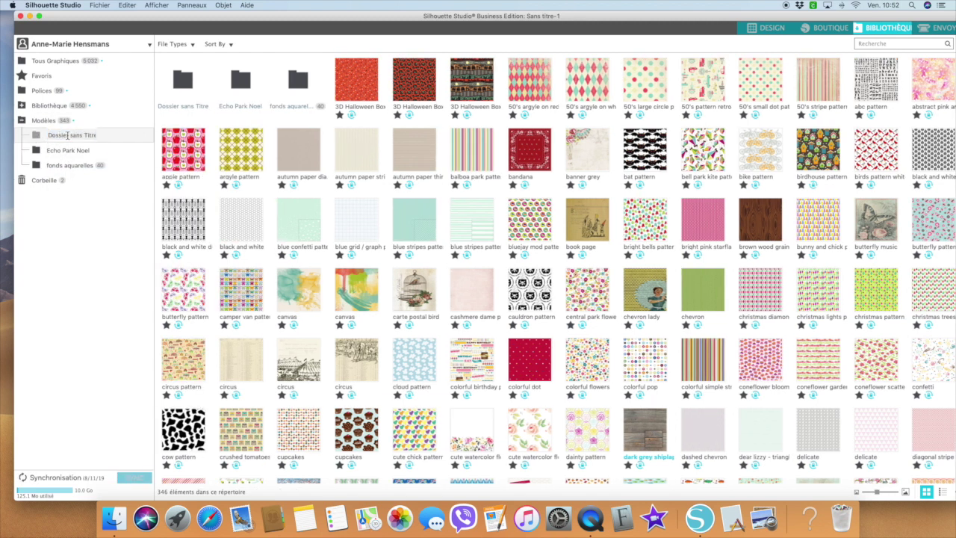
drag(95, 135, 35, 135)
text(paille)
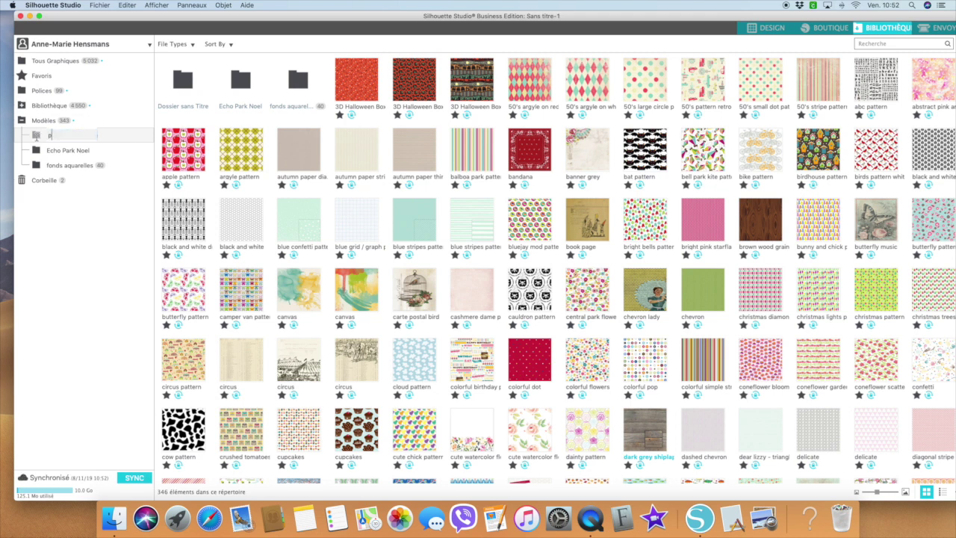
text(ttes)
key(Return)
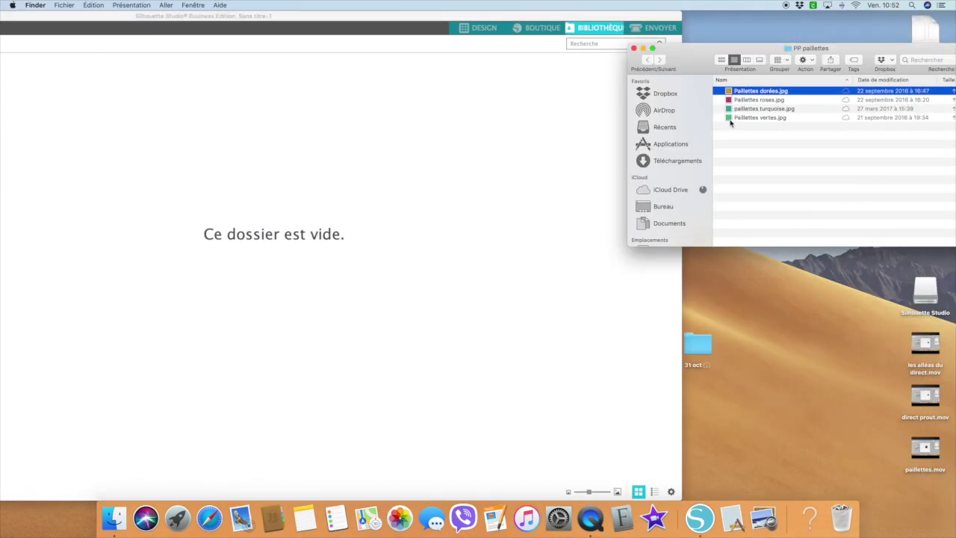
Step: Import the four glitter JPG files from PP paillettes into the paillettes library folder and close the Finder windows
shift+click(731, 118)
drag(731, 123, 410, 198)
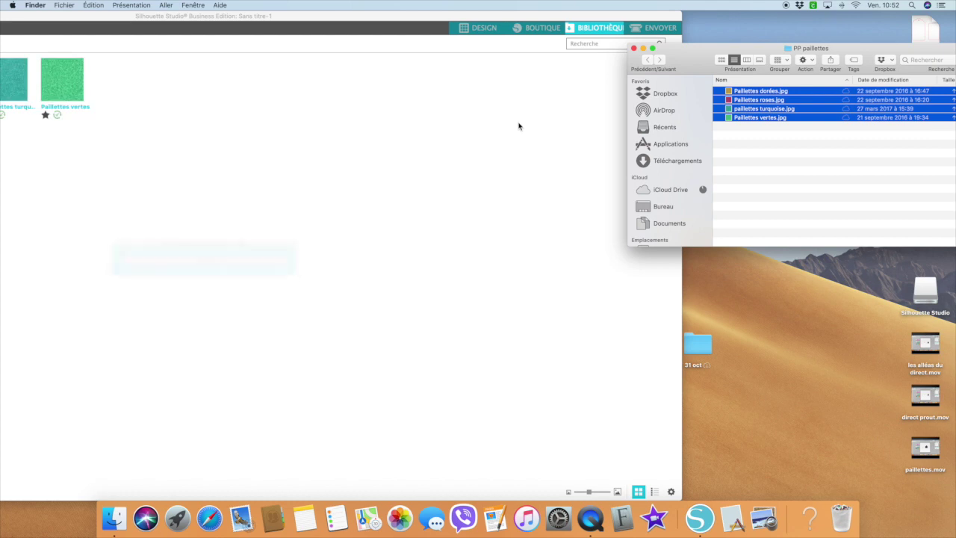
click(634, 47)
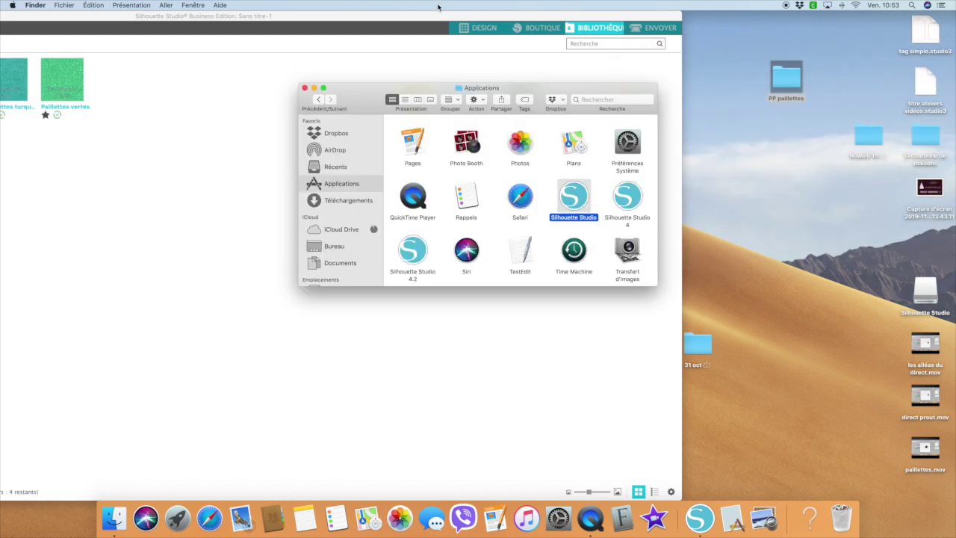
click(304, 87)
drag(363, 18, 679, 10)
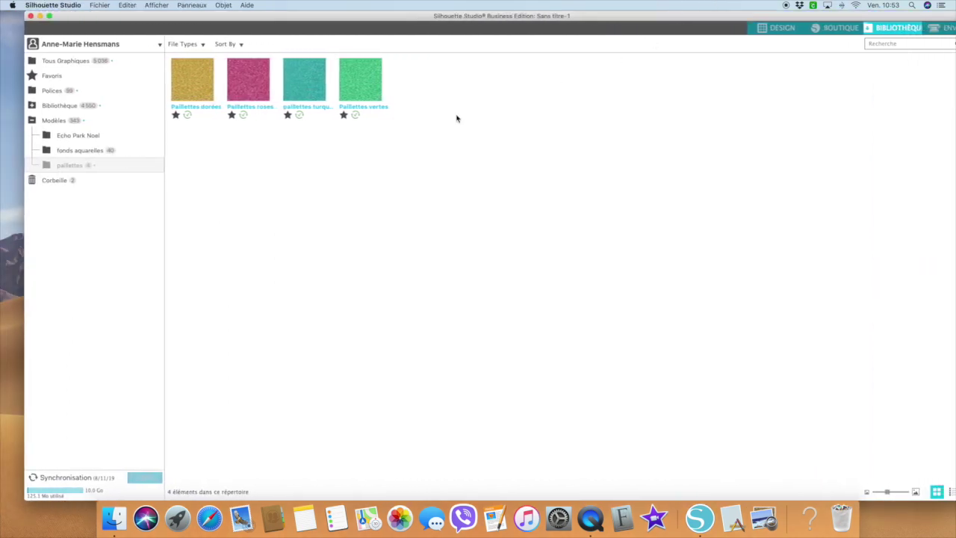
Step: Return to the design and fill the dark blue house with the pink glitter pattern from the paillettes folder
click(793, 30)
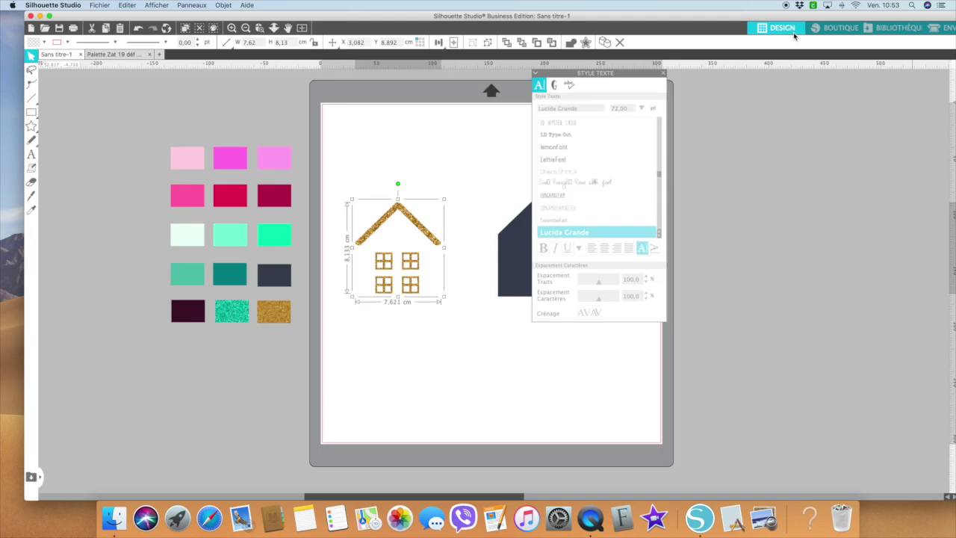
click(512, 331)
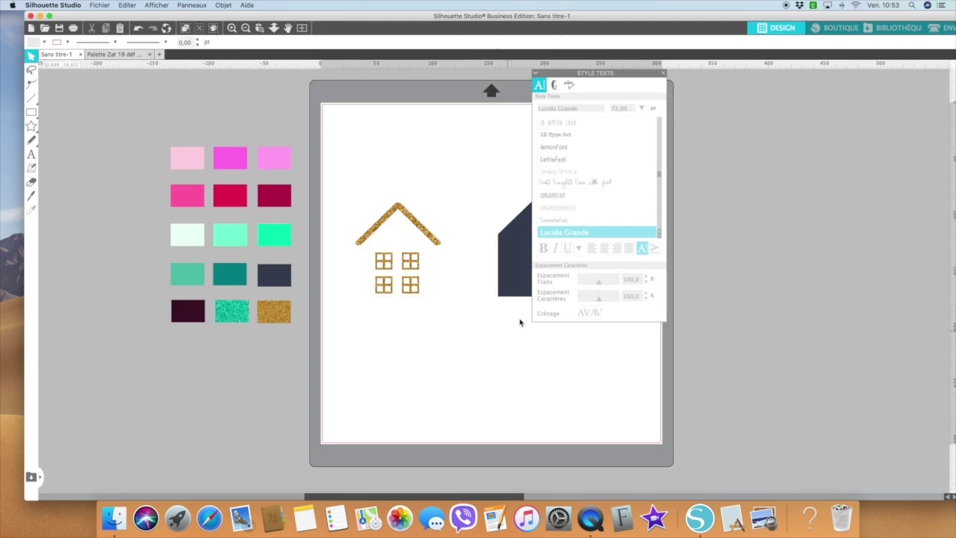
click(506, 271)
scroll(492, 405, right, 5)
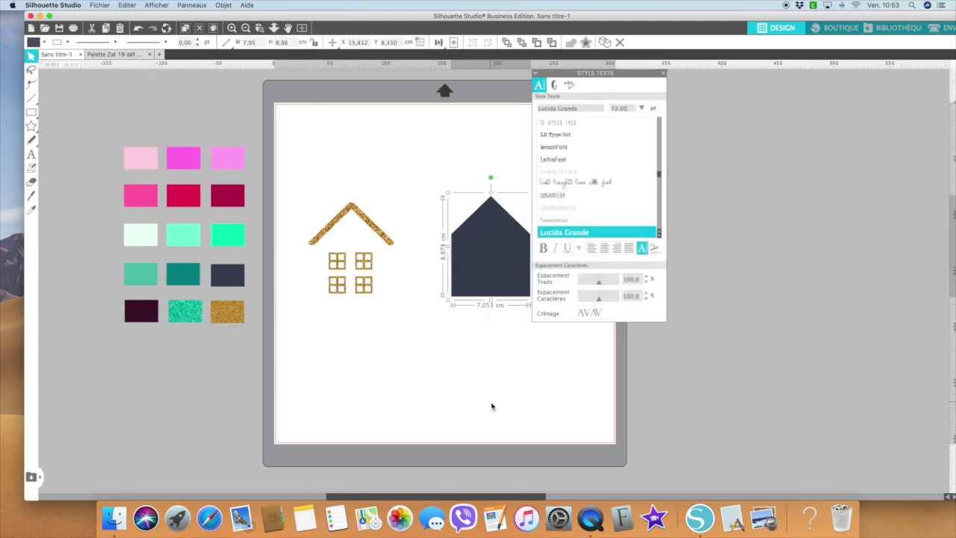
scroll(492, 406, right, 2)
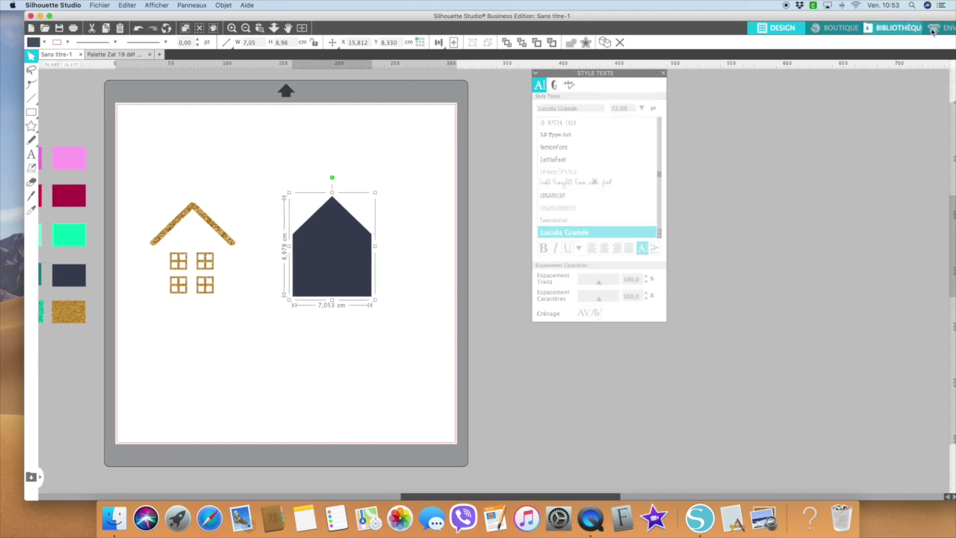
drag(909, 17, 864, 18)
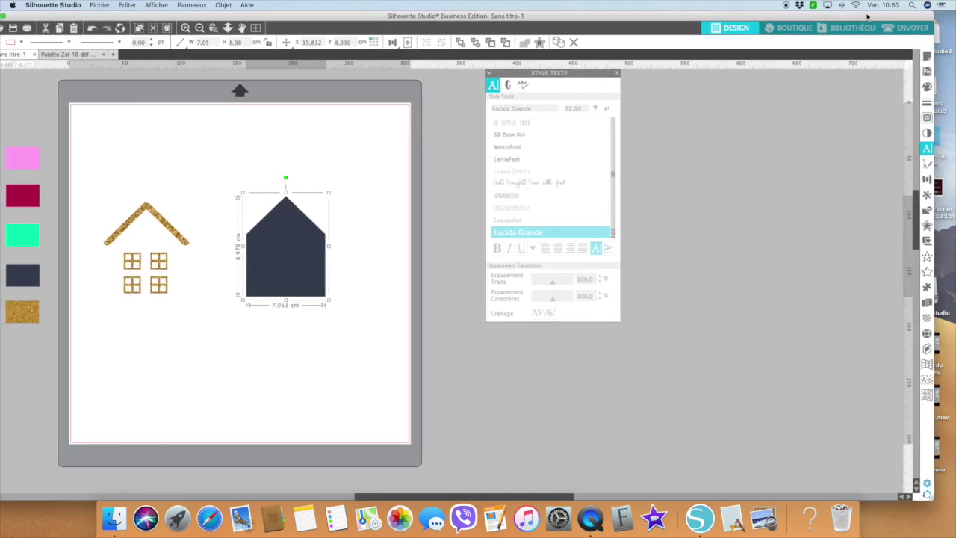
click(927, 88)
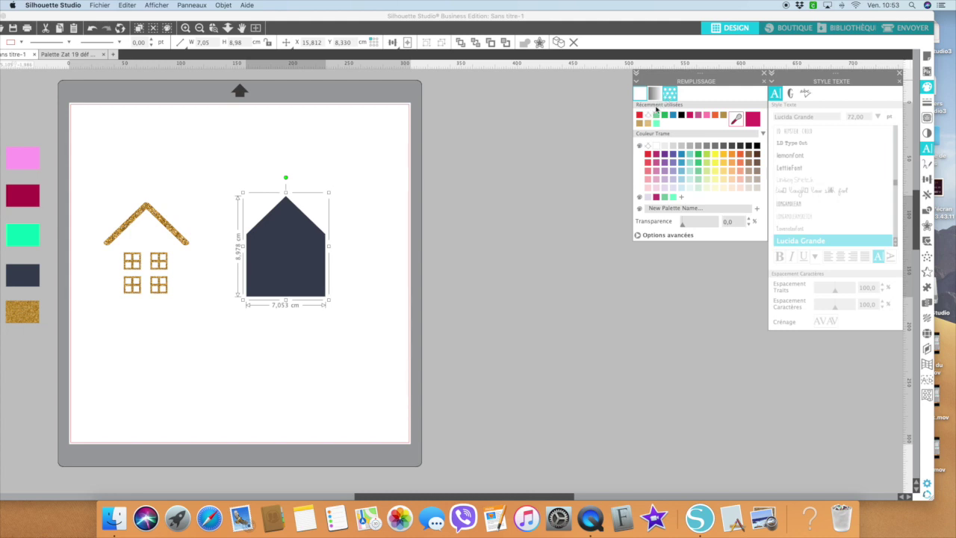
click(671, 98)
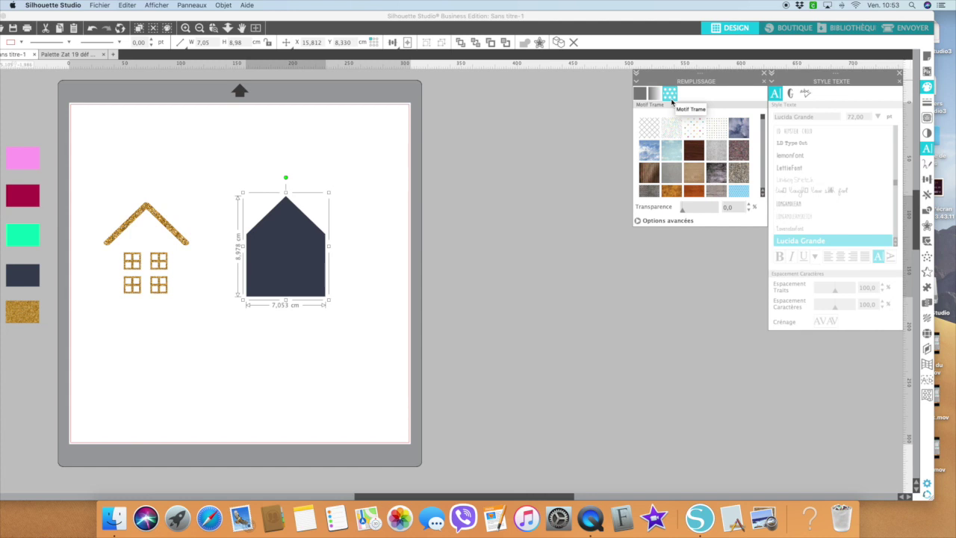
scroll(664, 144, down, 5)
scroll(664, 144, down, 8)
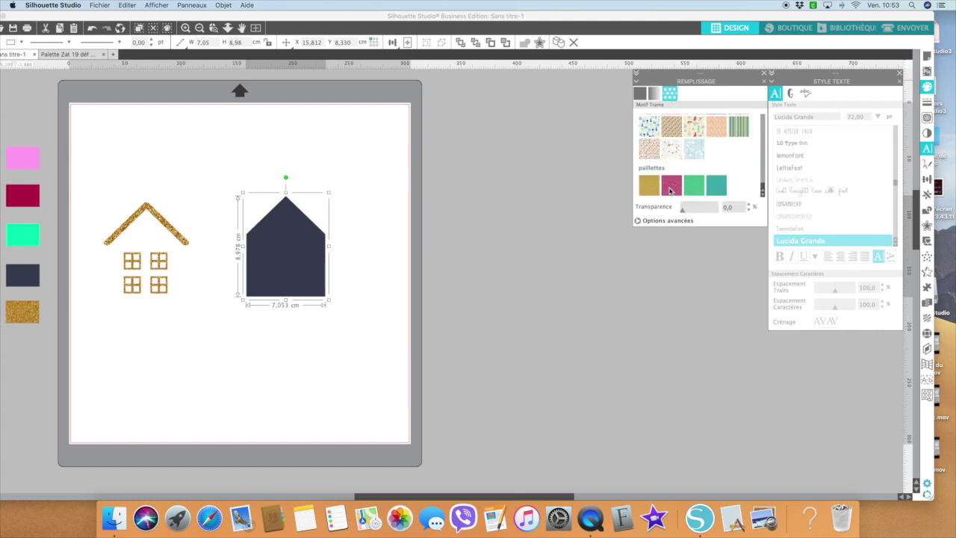
drag(670, 190, 286, 260)
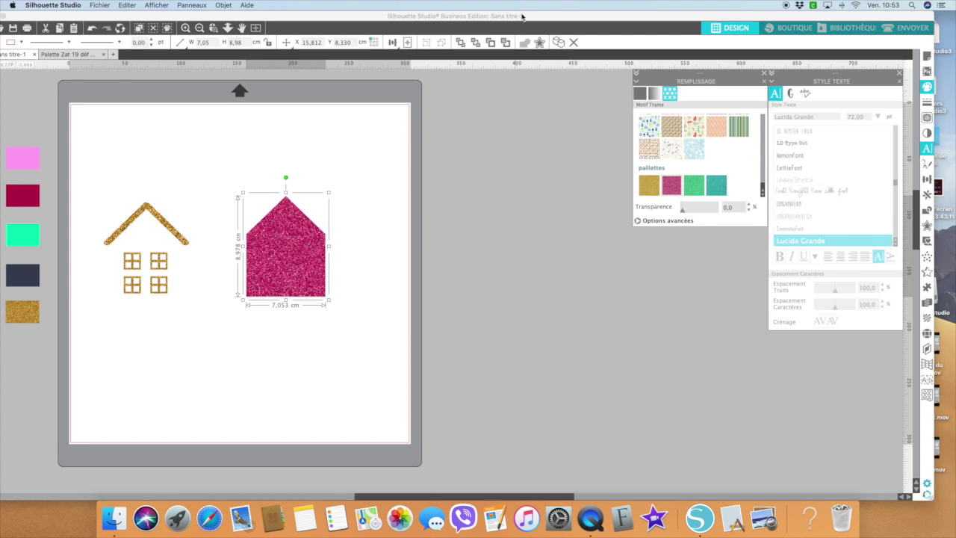
Step: Try a green watercolour pattern and a grey stone pattern as the house fill
scroll(692, 139, up, 10)
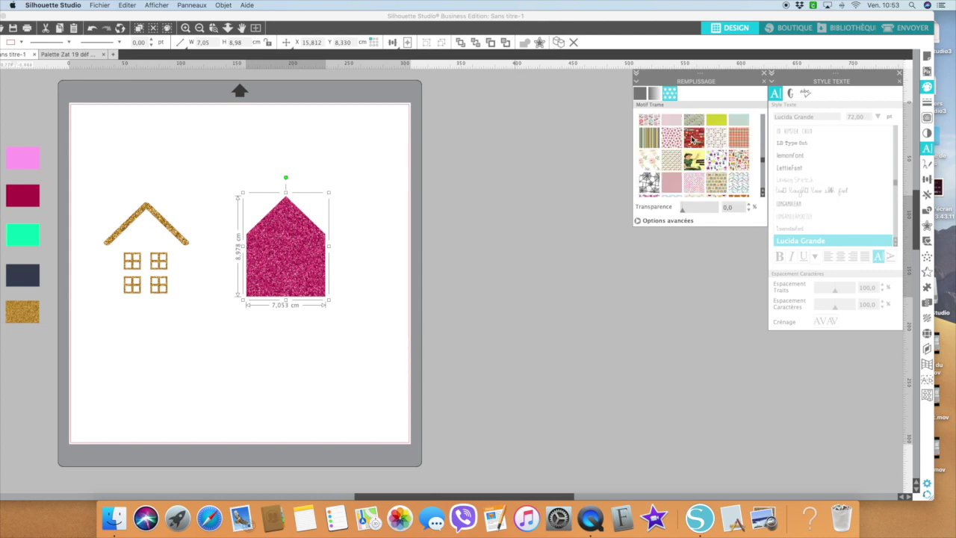
scroll(693, 139, up, 10)
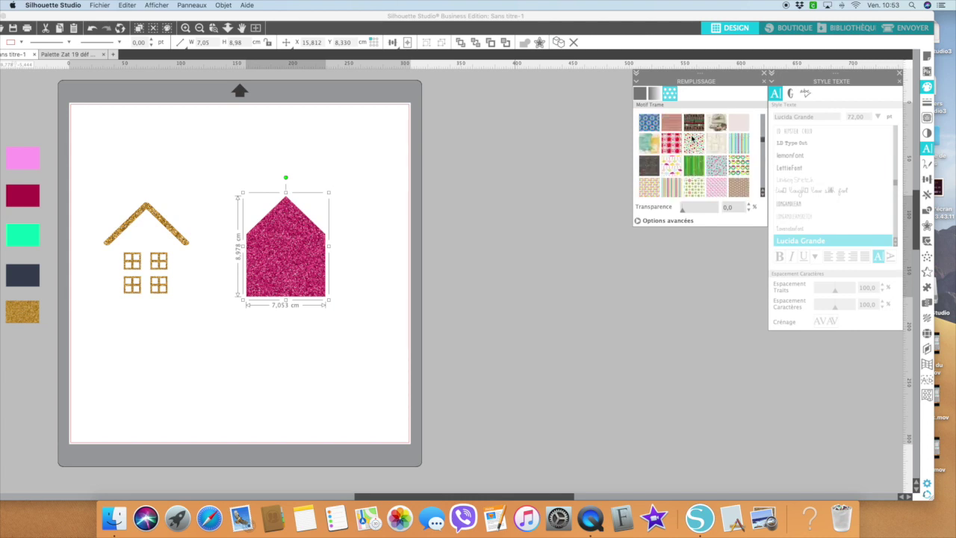
scroll(692, 139, up, 2)
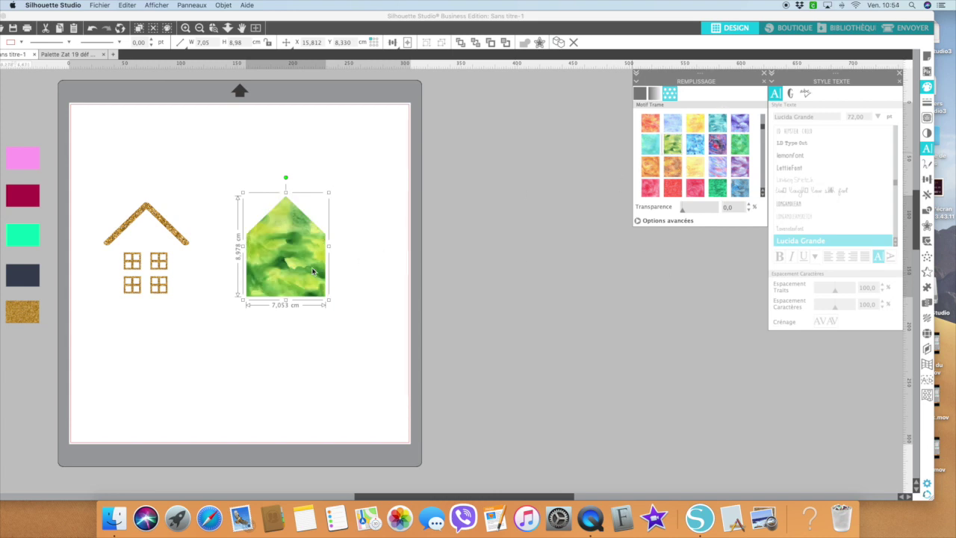
click(742, 124)
scroll(707, 160, down, 5)
scroll(708, 159, up, 5)
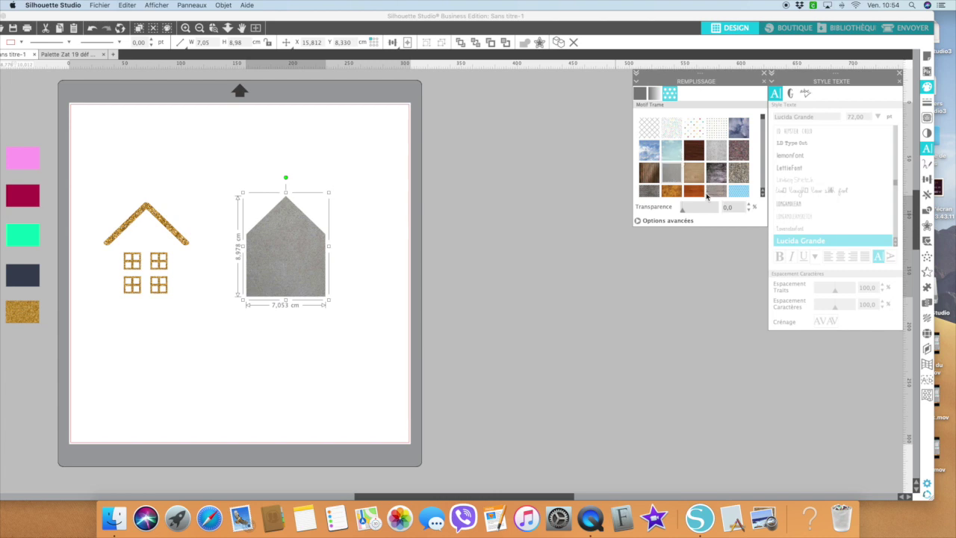
Step: Try a reddish-brown wood pattern and the pink gingham pattern as the house fill
click(699, 193)
scroll(699, 187, down, 3)
scroll(697, 176, down, 3)
scroll(693, 163, down, 5)
scroll(693, 162, down, 4)
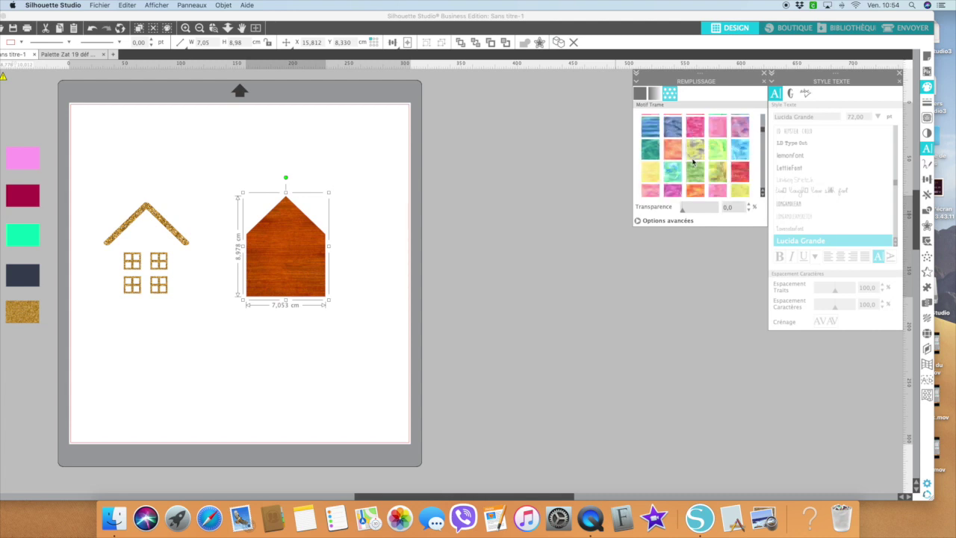
scroll(693, 160, down, 2)
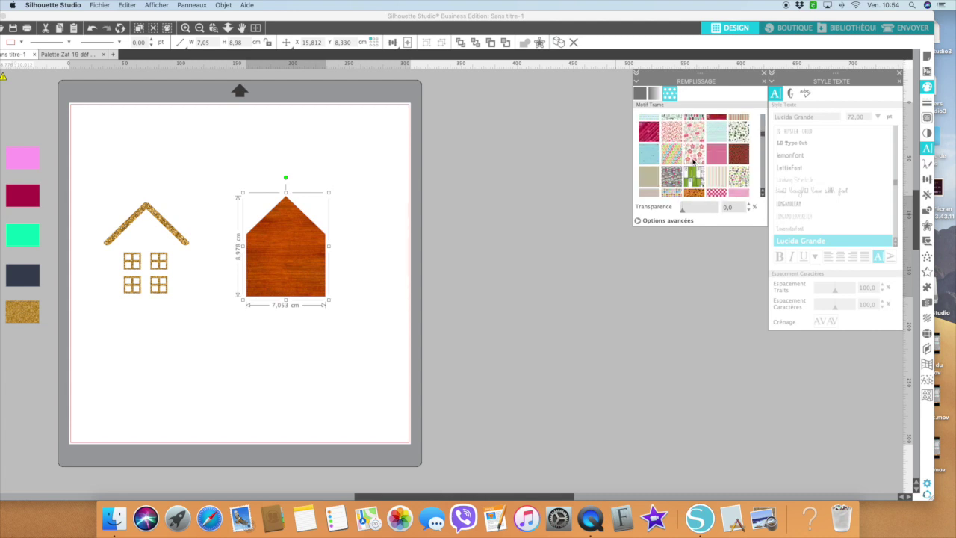
scroll(693, 160, down, 2)
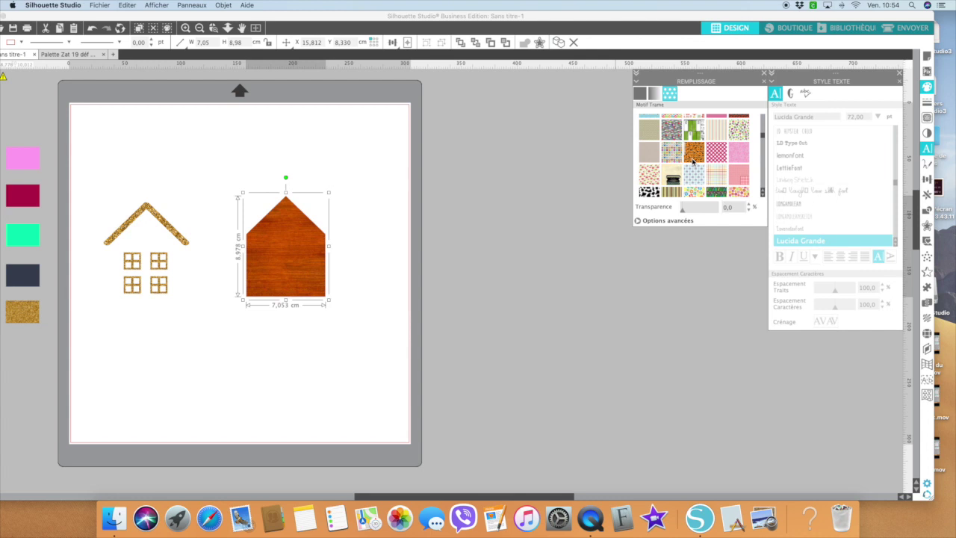
scroll(693, 160, down, 3)
scroll(693, 160, down, 3)
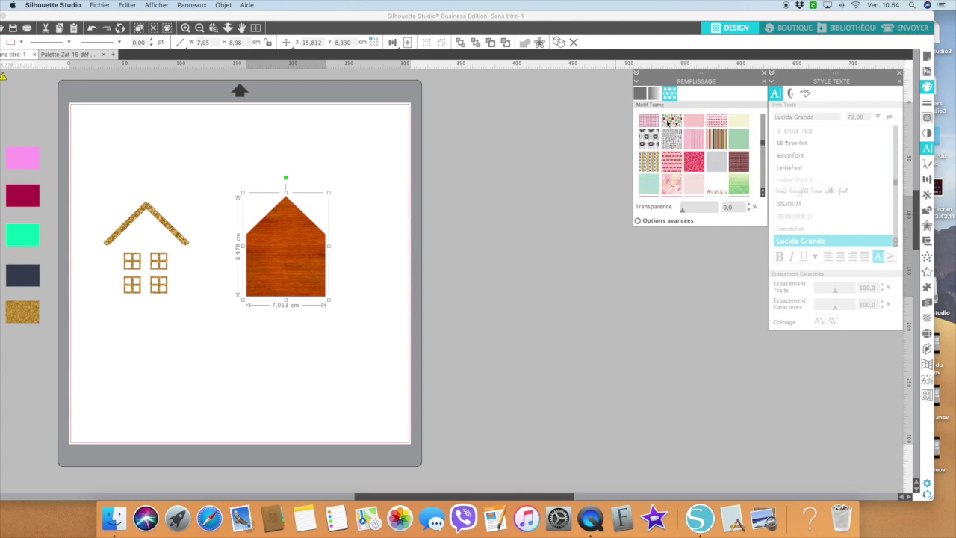
click(650, 126)
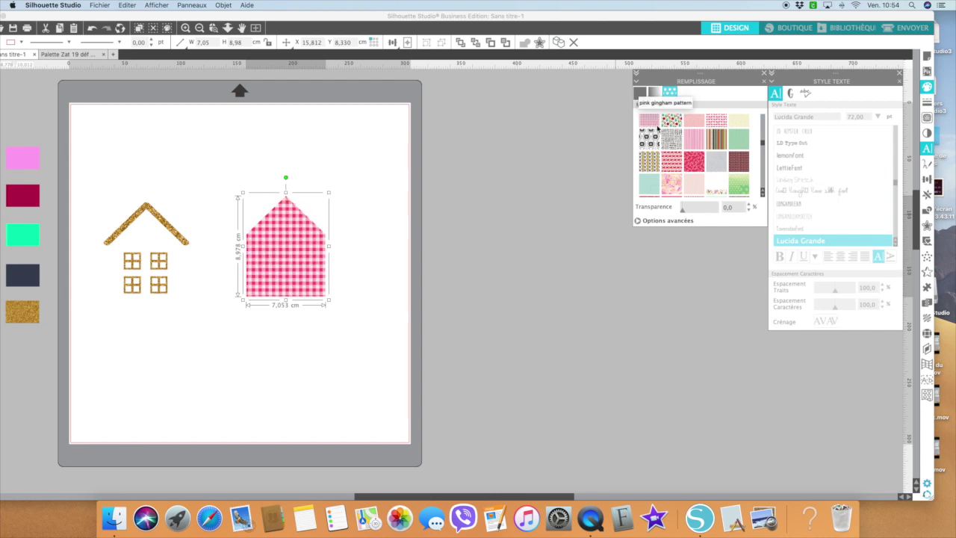
Step: Try the pale pink triangle pattern as the house fill
scroll(688, 170, down, 1)
scroll(689, 170, down, 2)
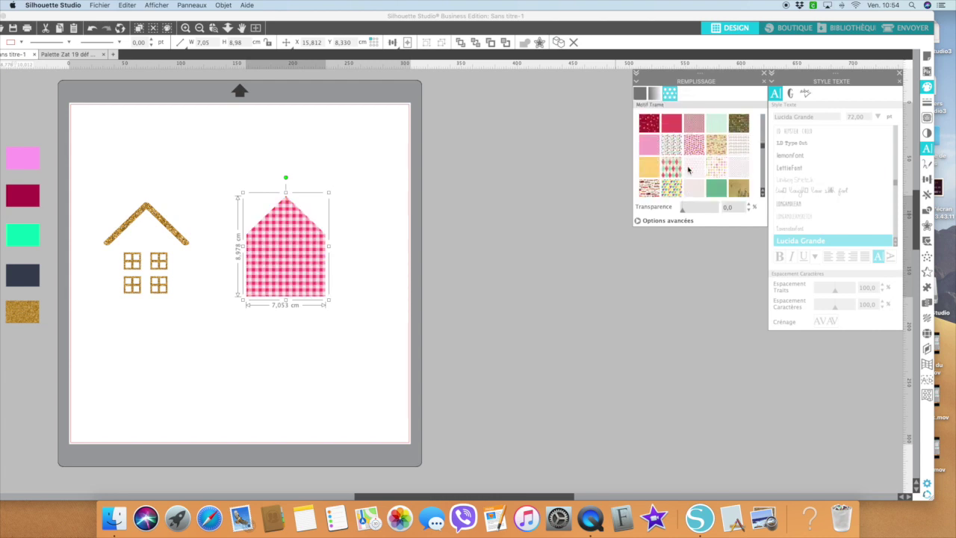
click(689, 170)
Step: Fill the house with the grey-brown weathered wood plank pattern
scroll(688, 170, down, 2)
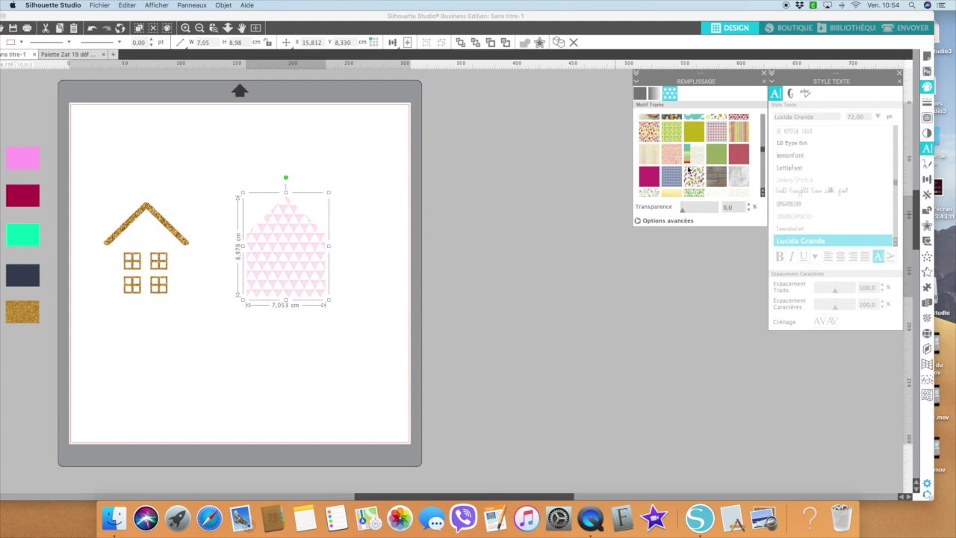
scroll(689, 171, down, 2)
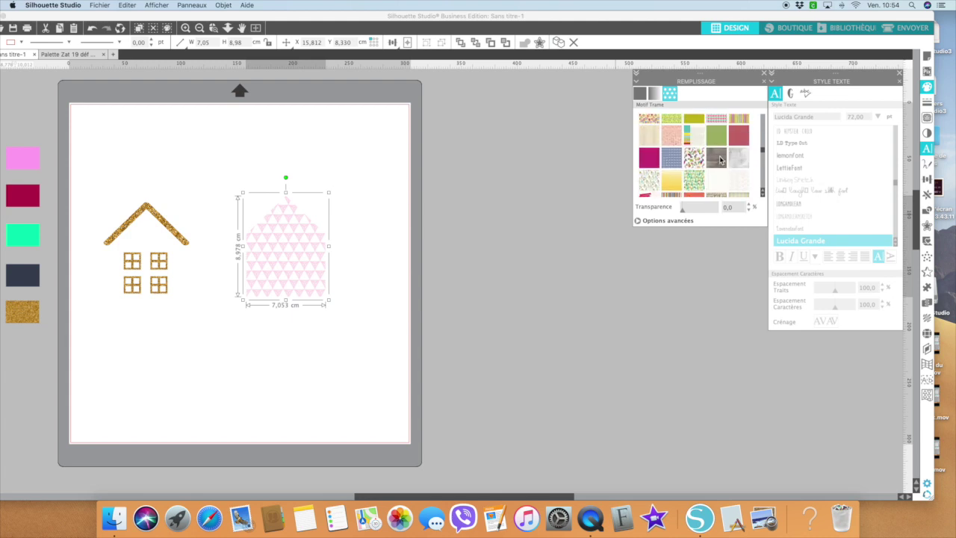
click(719, 158)
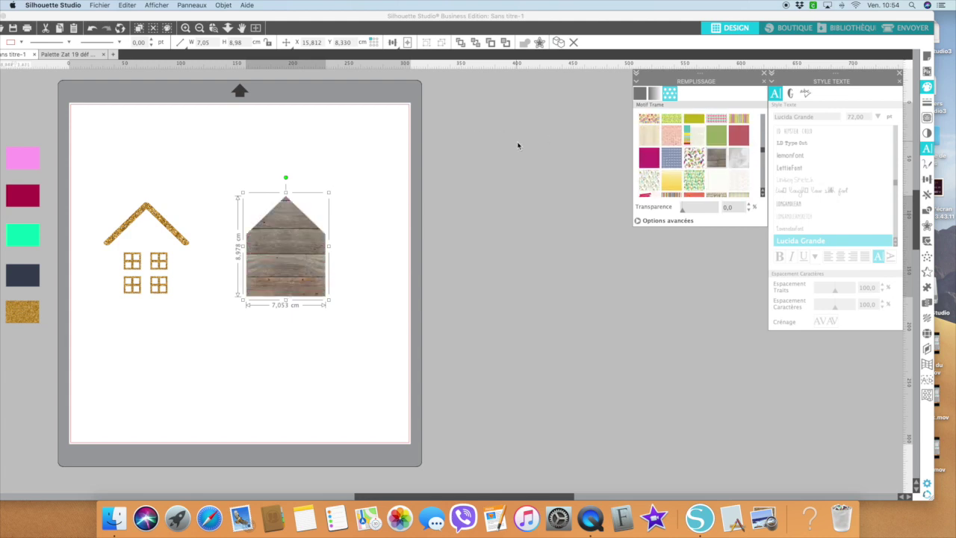